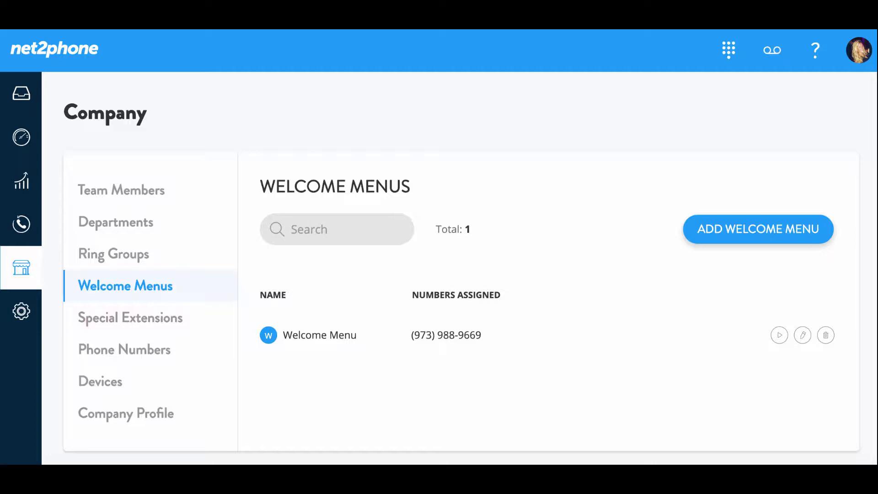
Add a new welcome menu and name it "Main Welcome Menu"
left_click(758, 231)
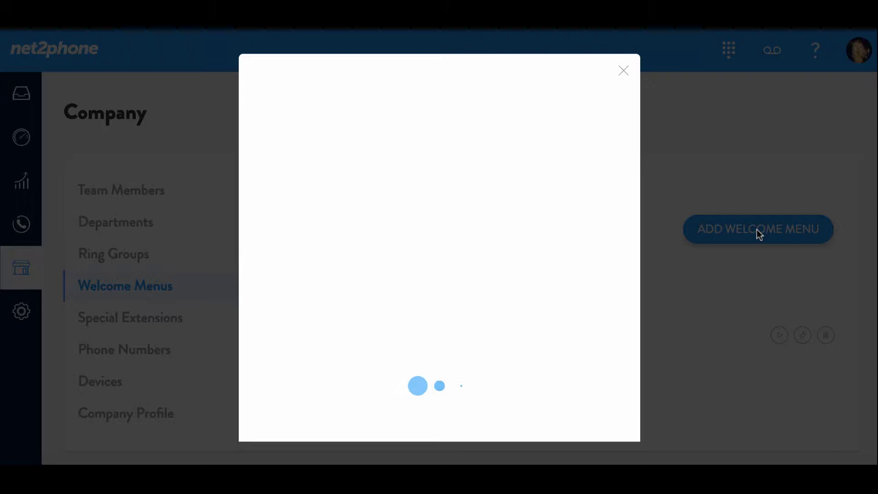
triple_click(339, 157)
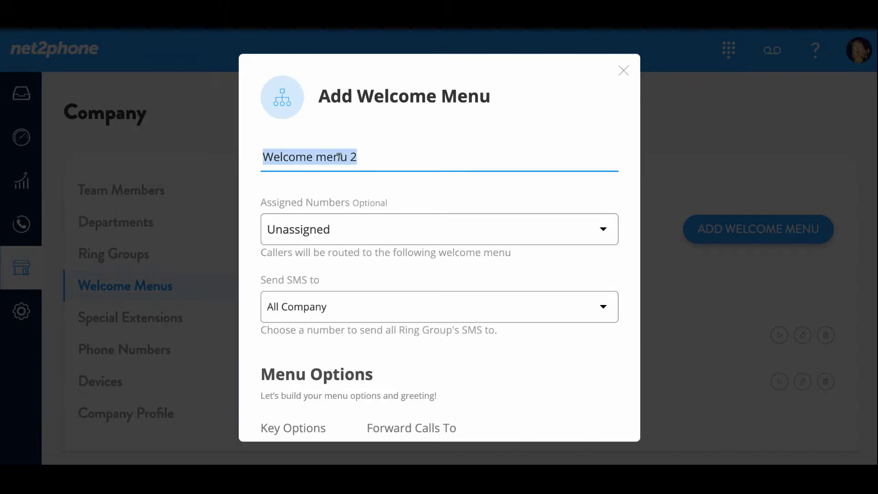
type("Main Wel")
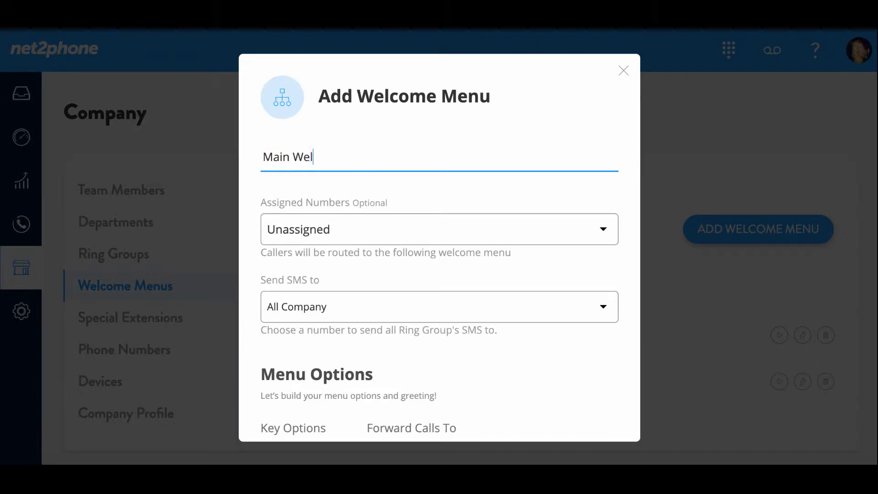
type("come Meny")
key("BackSpace")
type("u")
Assign one of the company's phone numbers to the new welcome menu
left_click(603, 227)
left_click(526, 87)
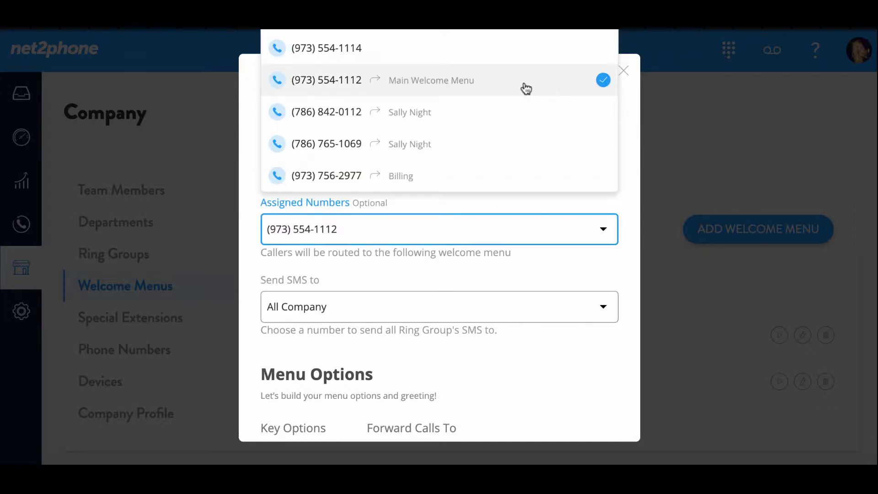
left_click(549, 252)
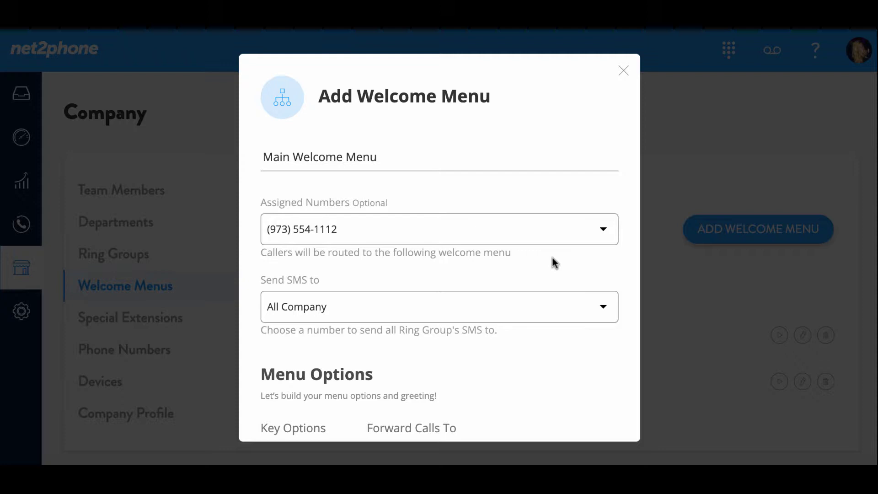
Review the team members and departments that can receive the welcome menu's SMS messages
left_click(599, 303)
left_click(556, 198)
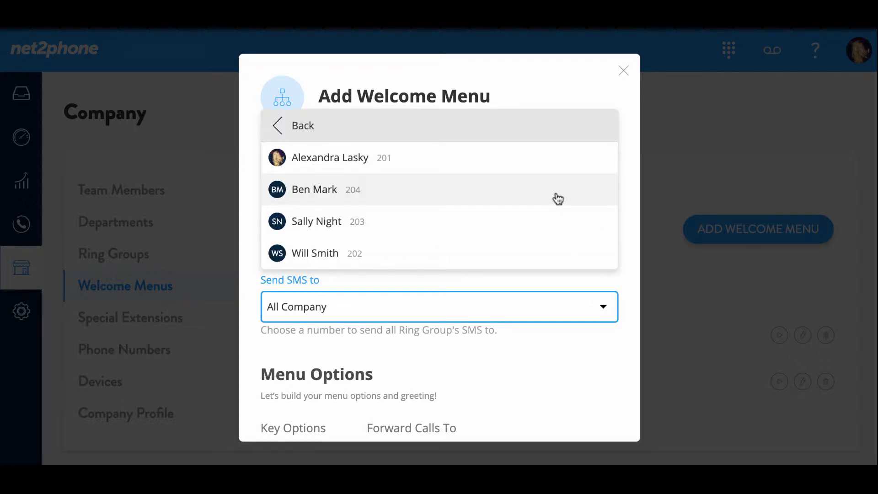
left_click(277, 131)
left_click(327, 221)
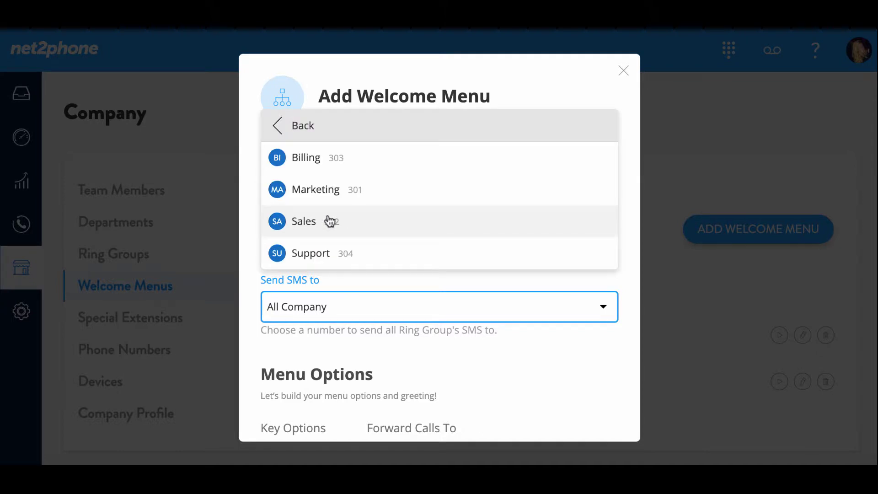
left_click(297, 126)
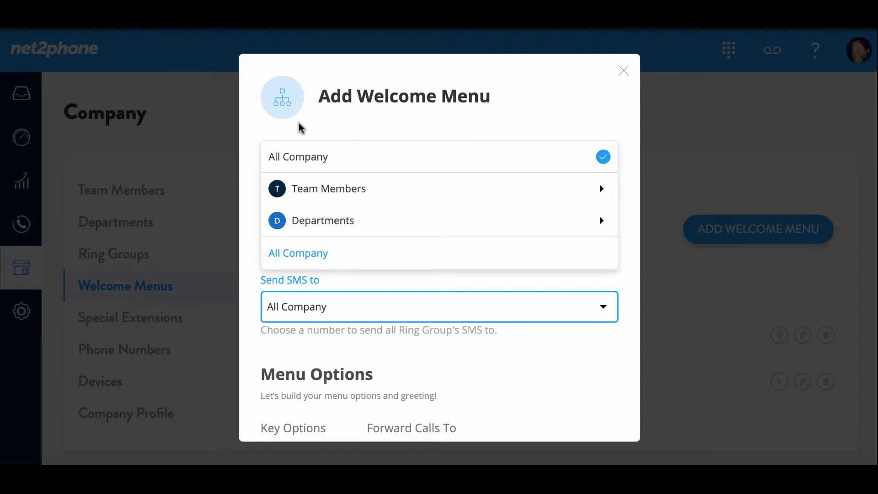
left_click(300, 128)
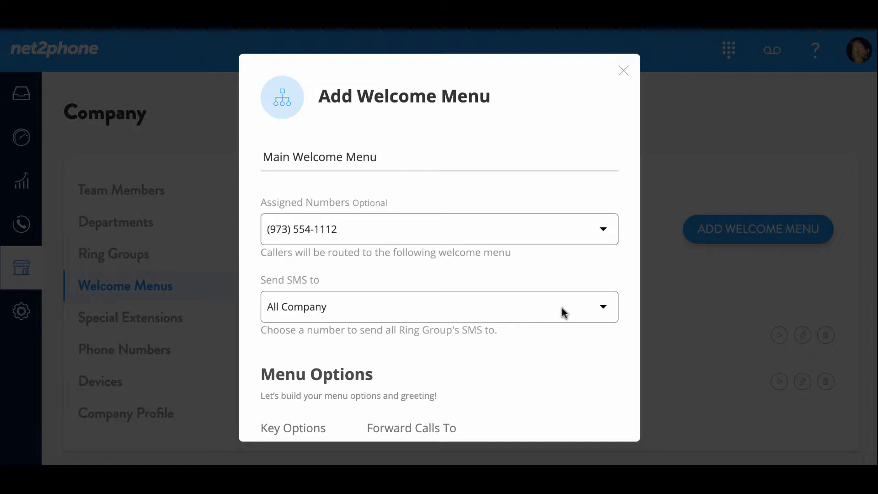
Add a menu option for key 1 that forwards calls to the Sales ring group (401)
scroll(562, 307, "down", 3)
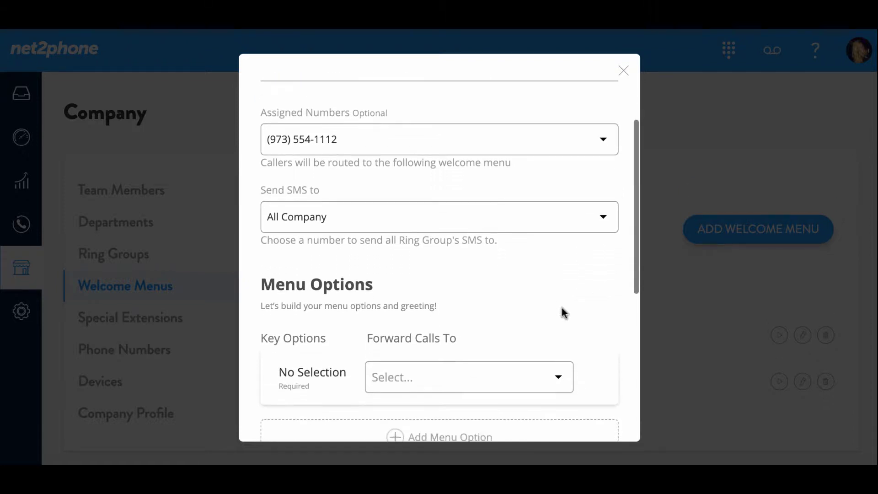
scroll(562, 310, "down", 2)
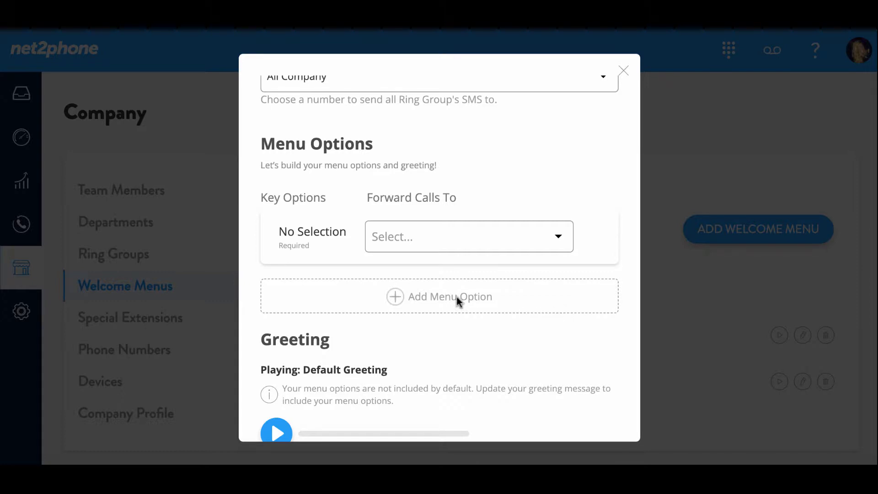
left_click(431, 295)
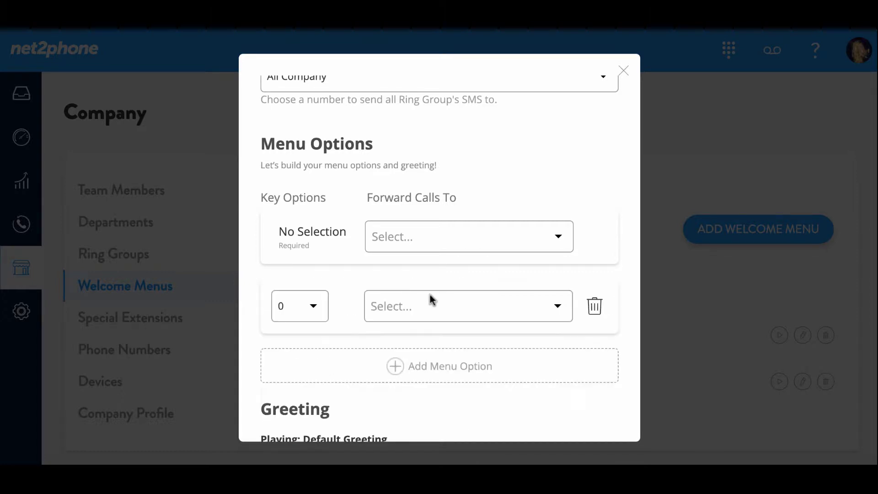
left_click(314, 306)
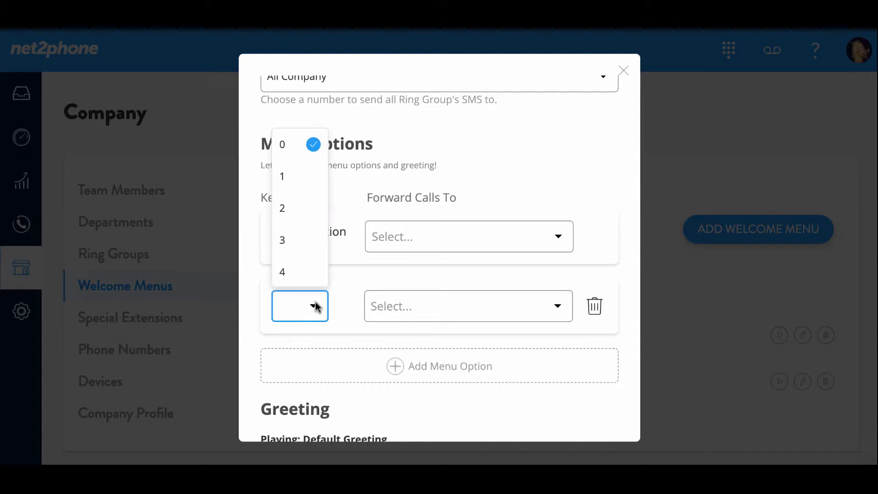
left_click(303, 177)
left_click(559, 305)
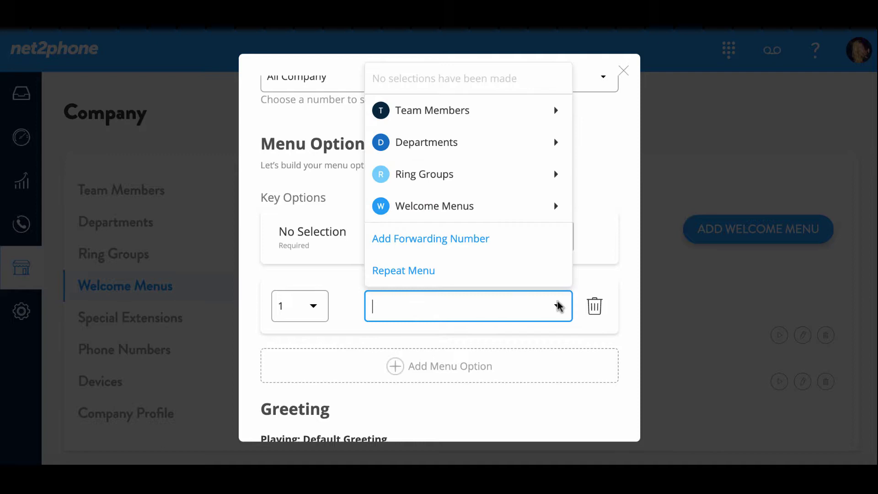
left_click(522, 177)
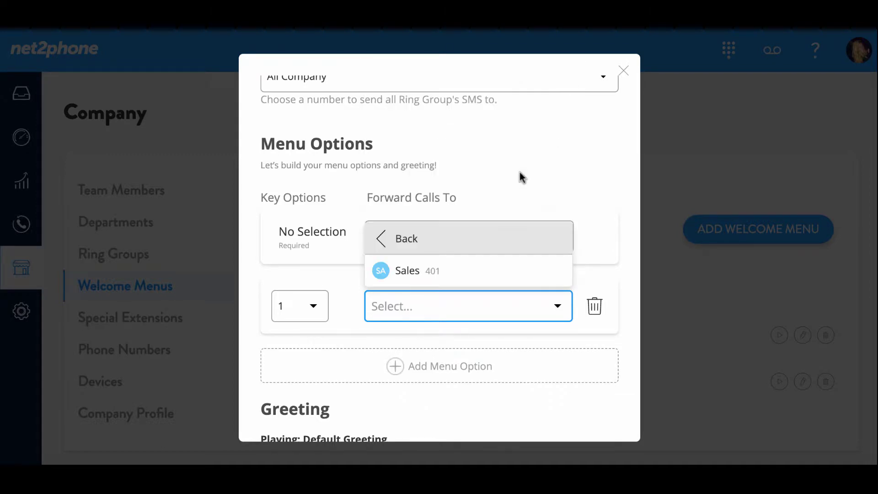
left_click(454, 278)
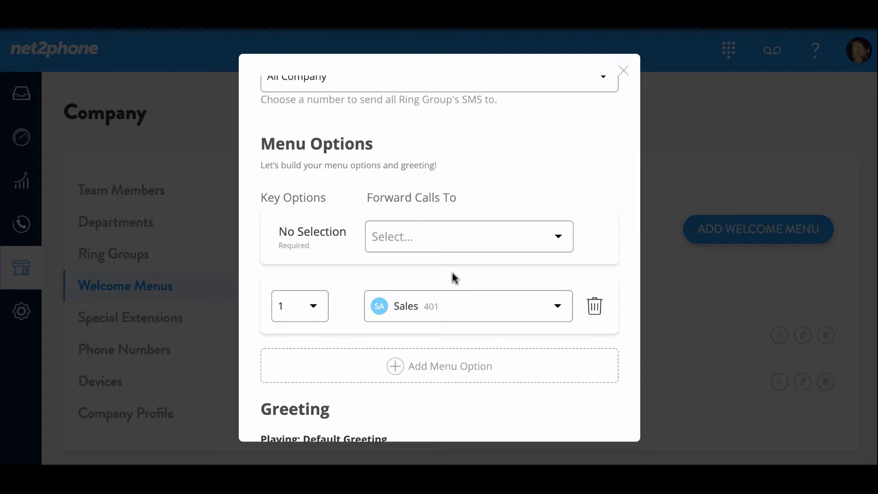
Add a menu option for key 2 that forwards calls to the Marketing department's phone (301)
left_click(395, 366)
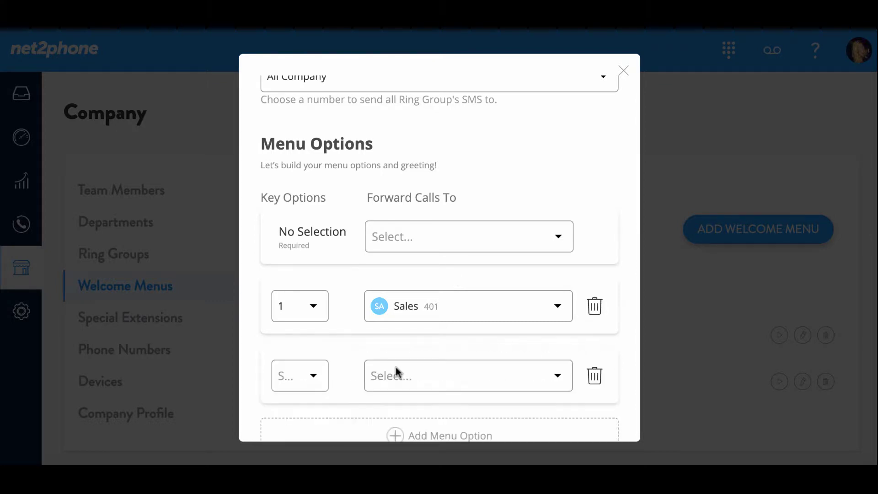
left_click(316, 385)
left_click(302, 283)
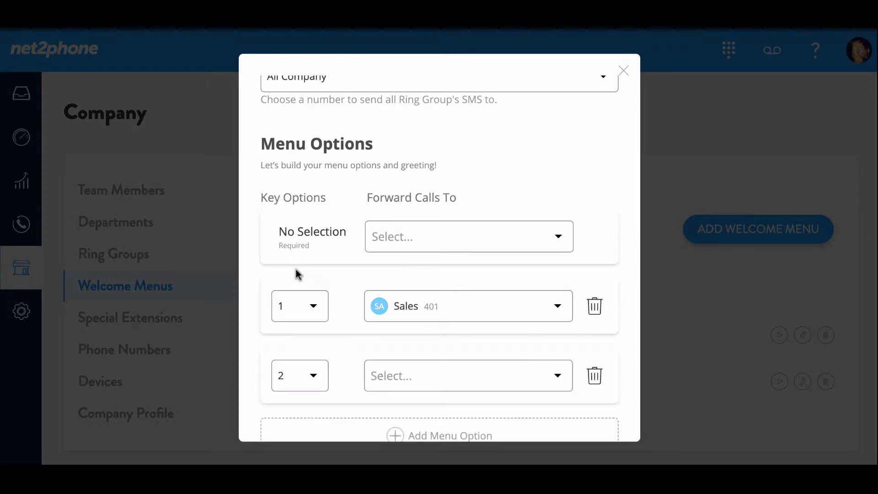
left_click(556, 376)
left_click(533, 237)
left_click(464, 275)
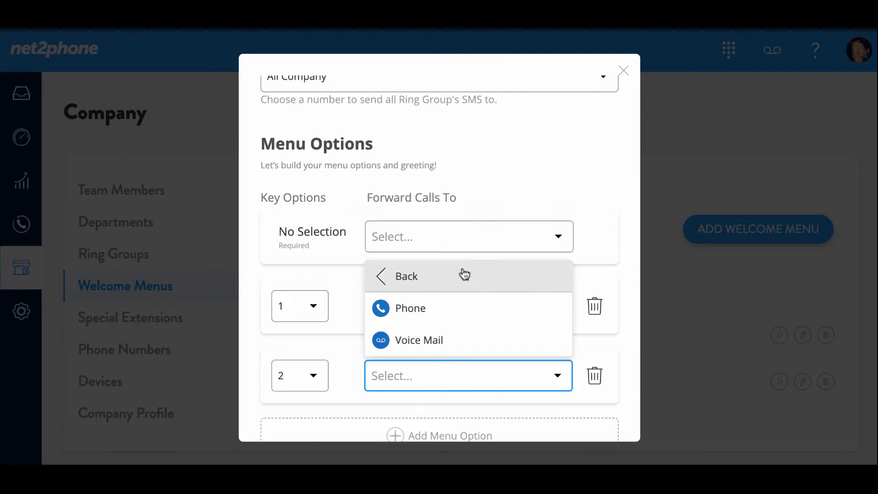
left_click(435, 305)
Add a menu option for key 3 that forwards calls to the Support department's phone (304)
scroll(435, 302, "down", 3)
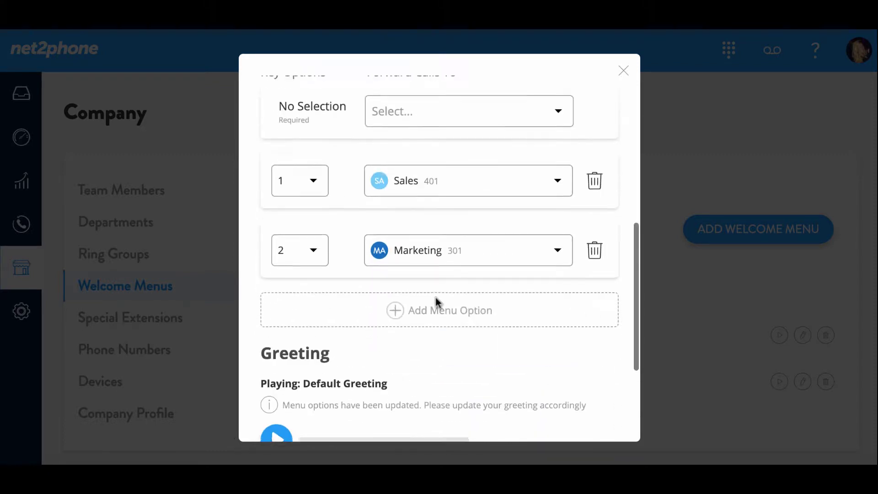
left_click(398, 294)
left_click(313, 300)
left_click(306, 243)
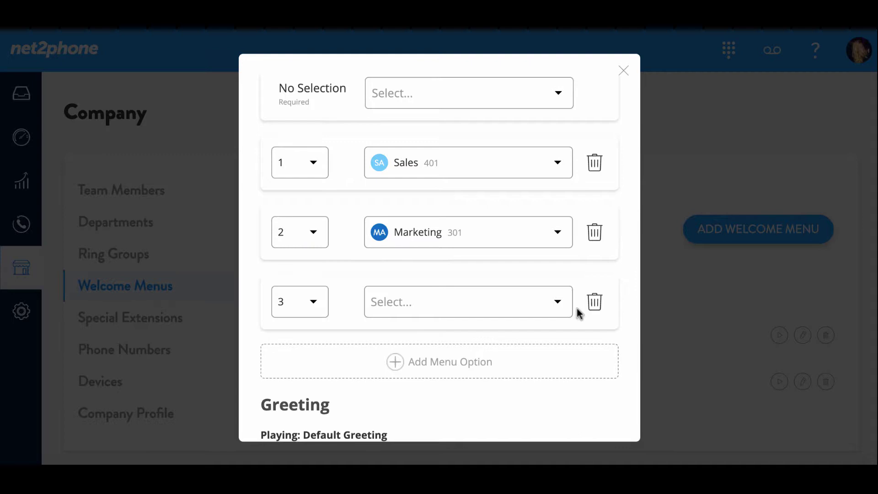
left_click(557, 301)
left_click(523, 151)
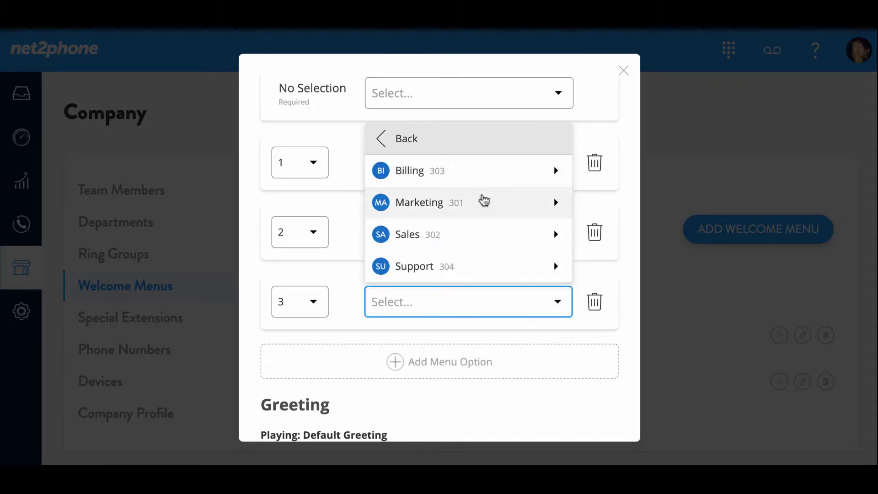
left_click(457, 267)
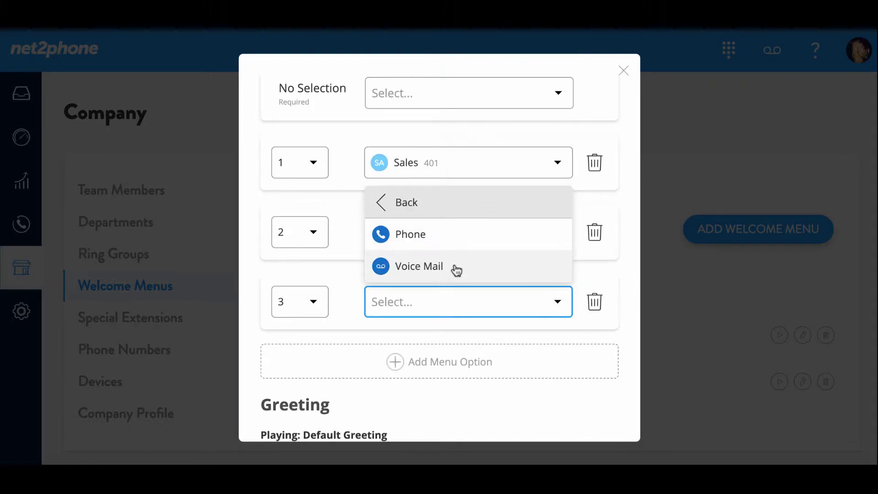
left_click(435, 241)
Add a menu option for key 4 that forwards calls to the Support department's voice mail (304)
left_click(406, 367)
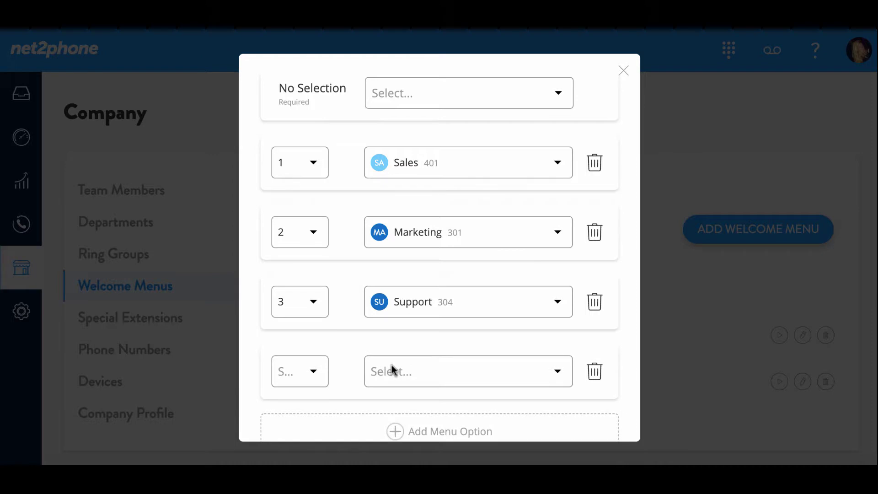
left_click(313, 378)
left_click(299, 337)
left_click(557, 367)
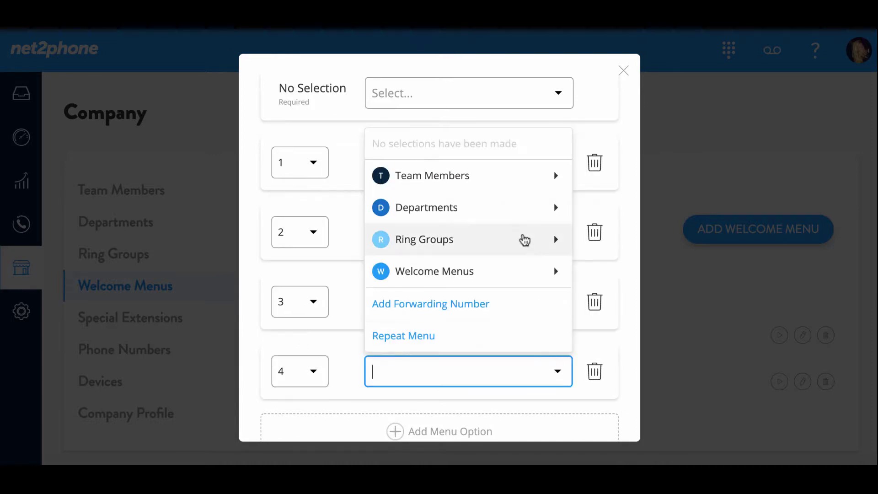
left_click(515, 209)
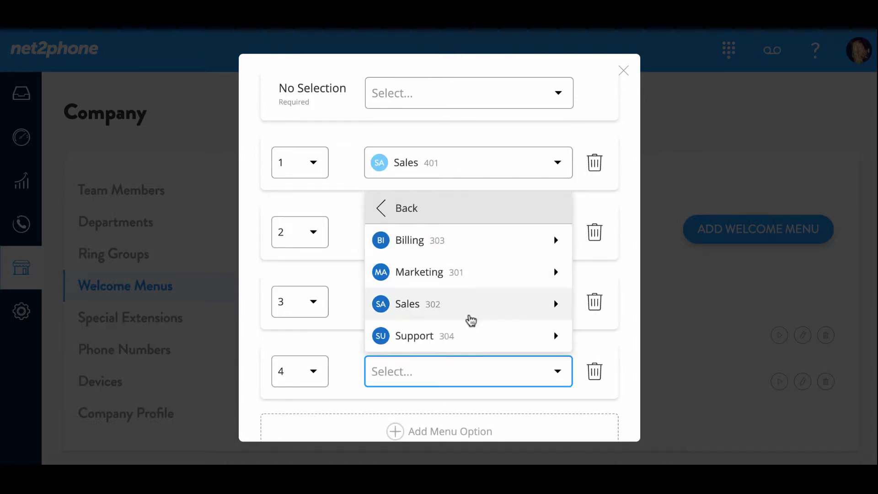
left_click(468, 336)
left_click(468, 335)
Add a menu option for key 5 that forwards calls to the phone of the team member at extension 201
scroll(465, 331, "down", 1)
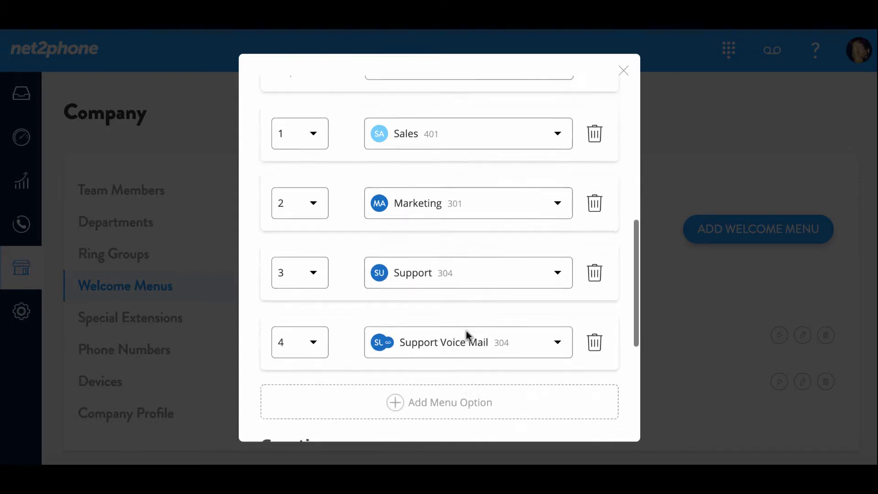
scroll(466, 331, "down", 1)
left_click(430, 344)
left_click(313, 354)
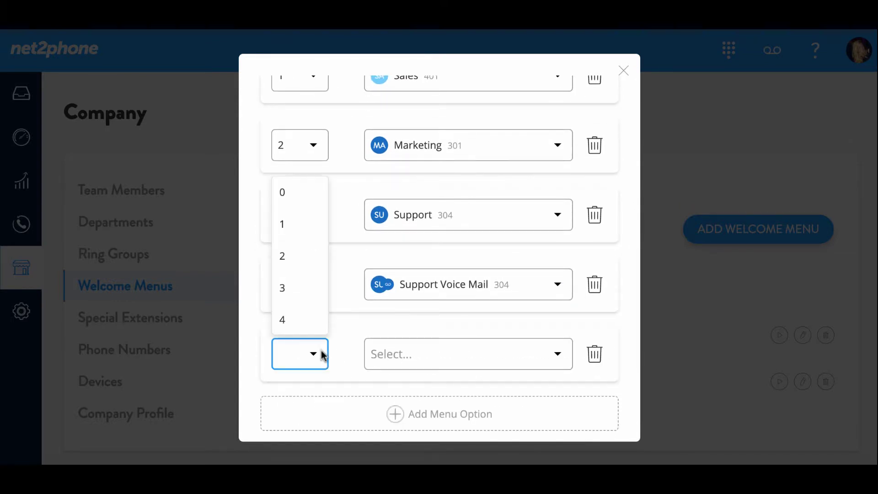
left_click(306, 315)
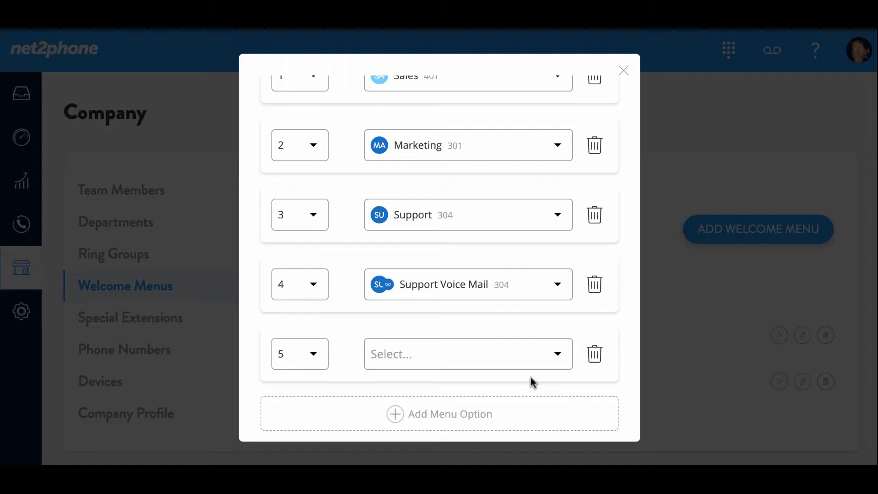
left_click(551, 353)
left_click(511, 172)
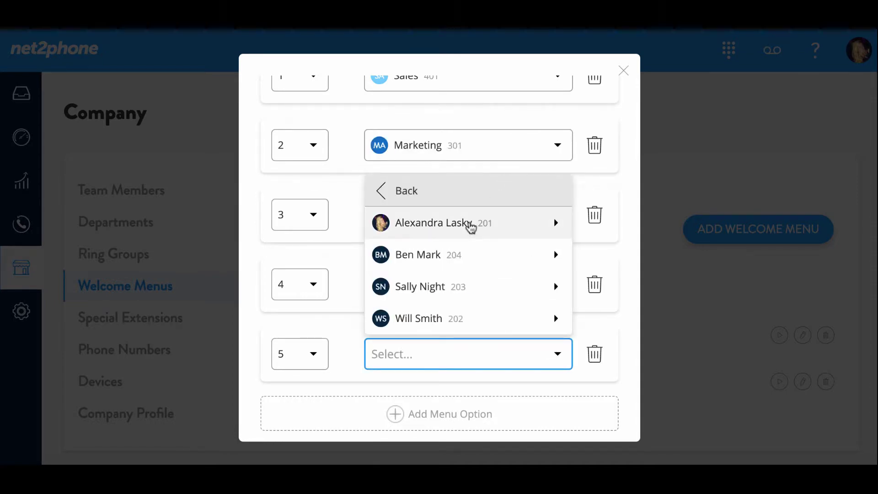
left_click(470, 224)
left_click(410, 287)
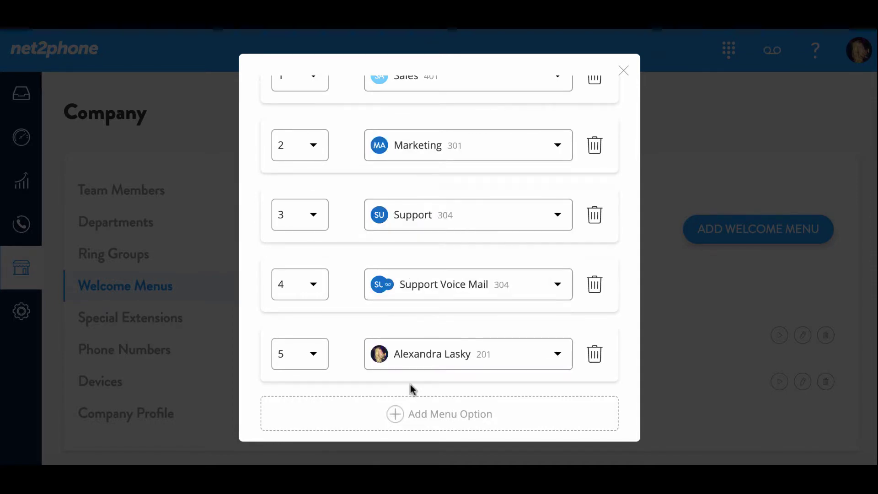
Forward calls with no key selection to the Sales department's phone (302)
scroll(410, 384, "up", 5)
scroll(407, 366, "up", 1)
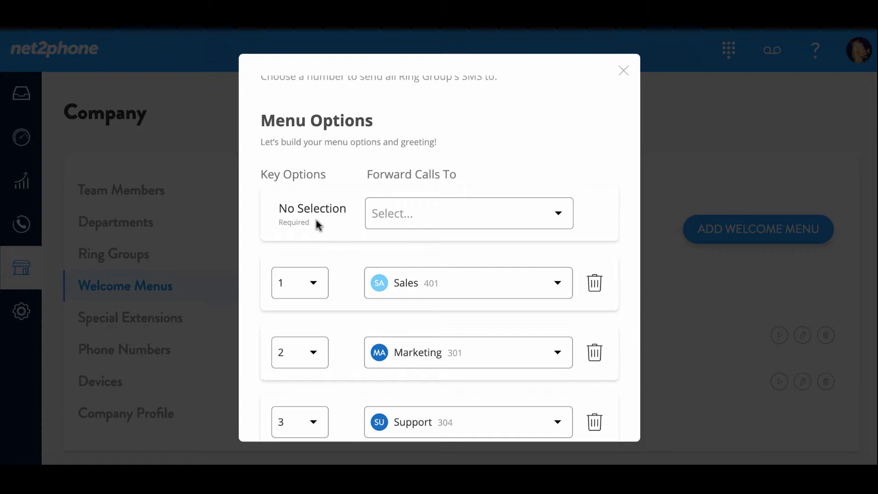
left_click(548, 214)
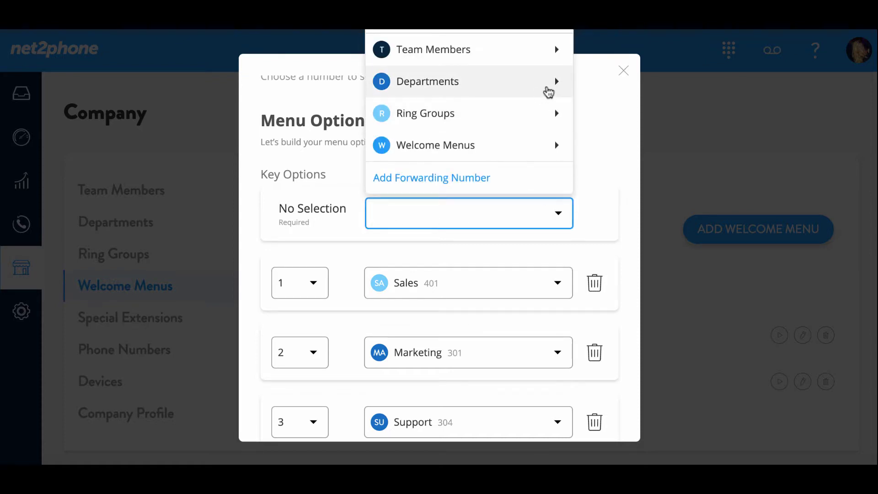
left_click(550, 89)
left_click(467, 153)
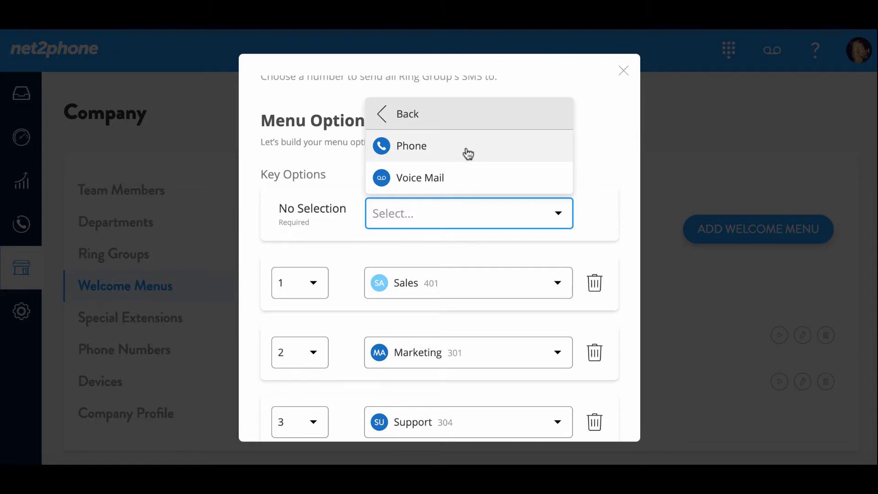
left_click(467, 151)
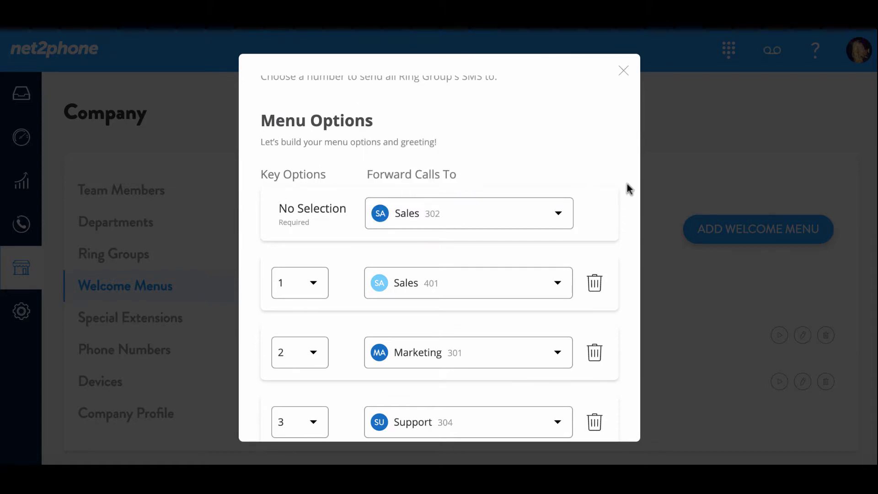
Choose to record the greeting via phone, enter the phone number to be called, and start the recording call
scroll(553, 217, "down", 8)
scroll(553, 219, "down", 3)
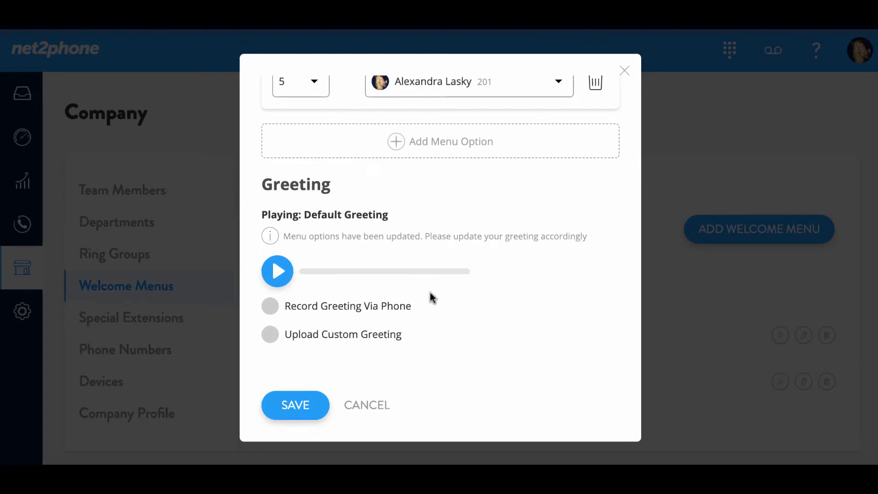
left_click(269, 307)
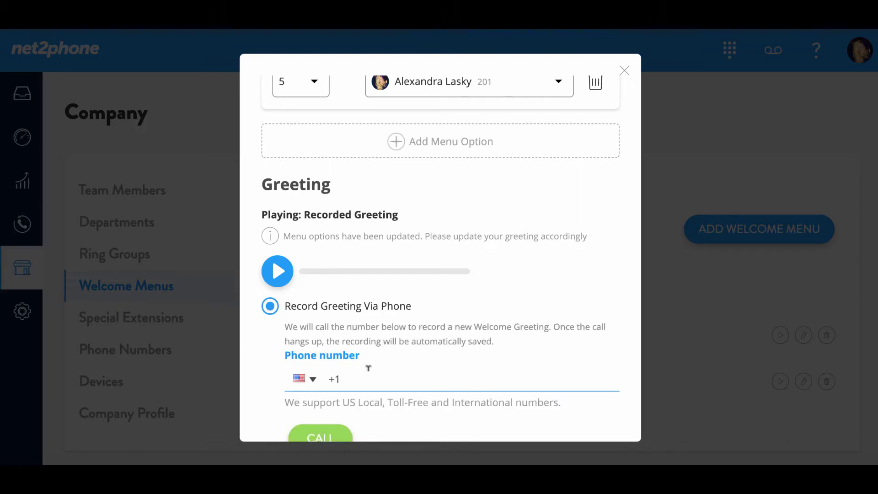
type("248752")
scroll(402, 379, "down", 2)
left_click(317, 379)
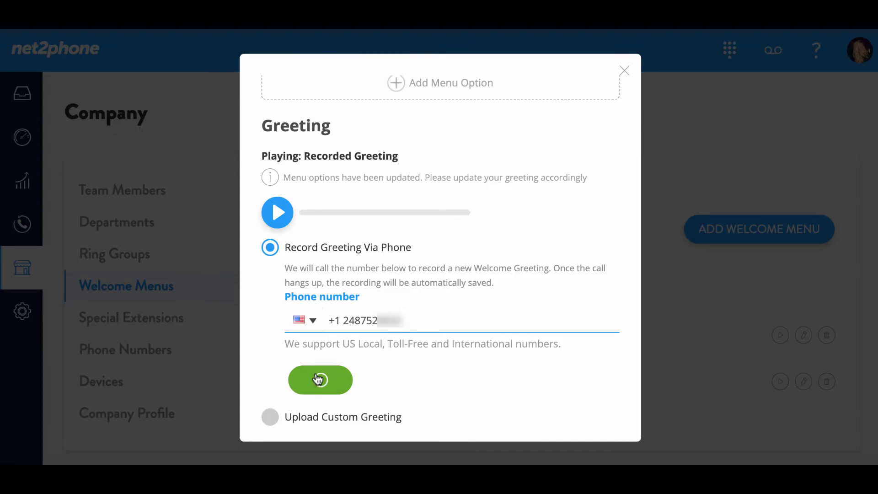
Review the menu's key options for the greeting recording, then save the new welcome menu
scroll(319, 379, "up", 10)
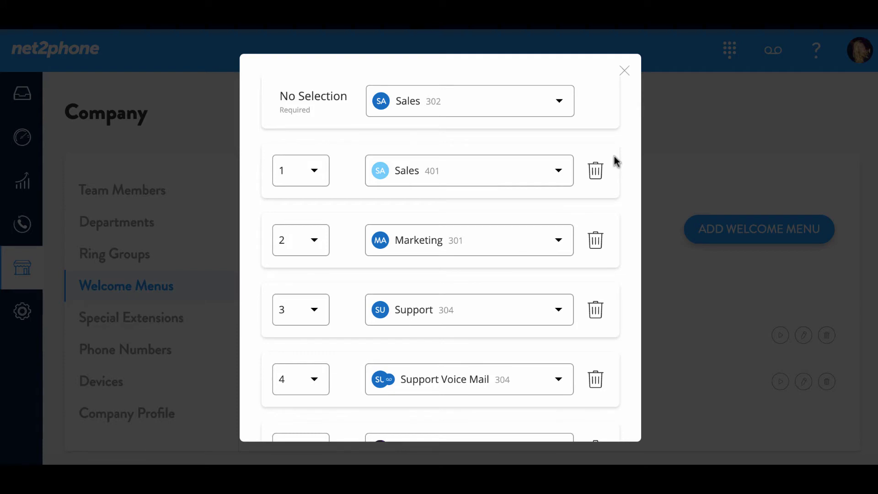
scroll(614, 157, "down", 1)
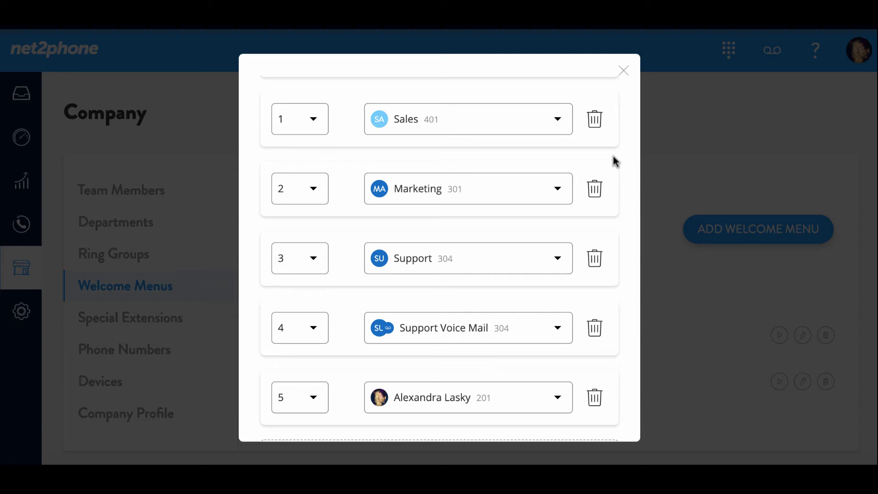
scroll(613, 156, "down", 10)
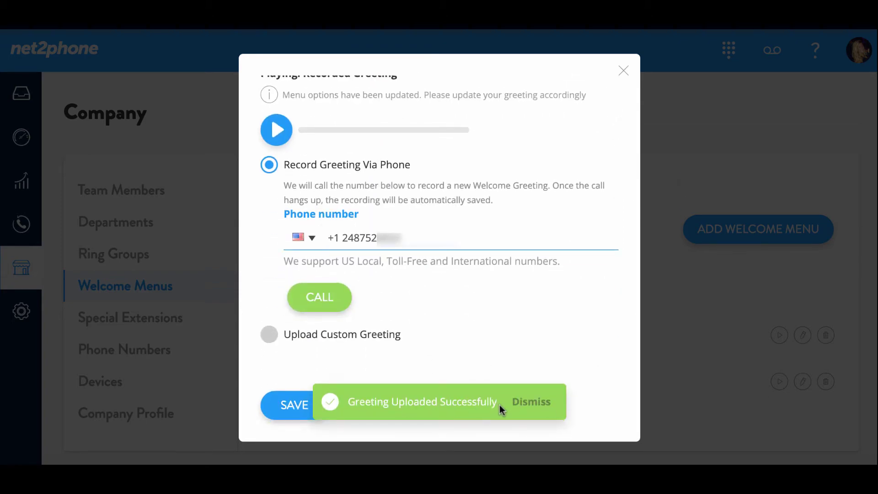
left_click(283, 406)
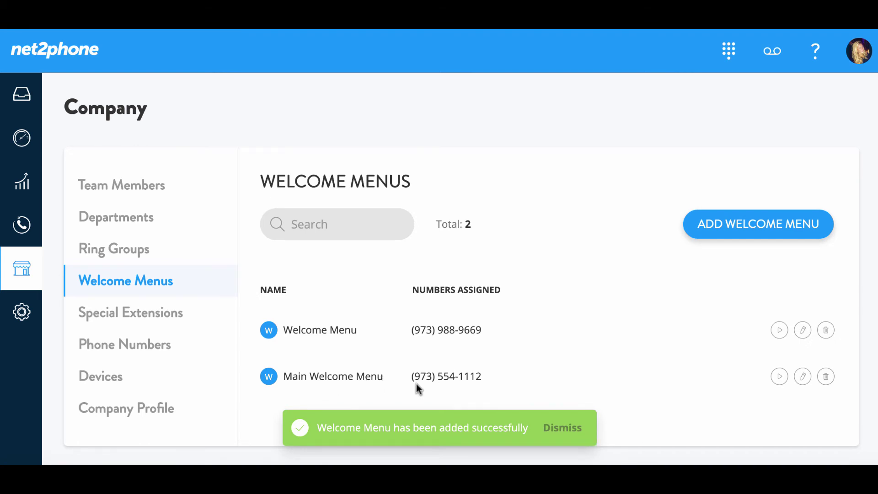
Open the Main Welcome Menu for editing and play back its recorded greeting
left_click(802, 377)
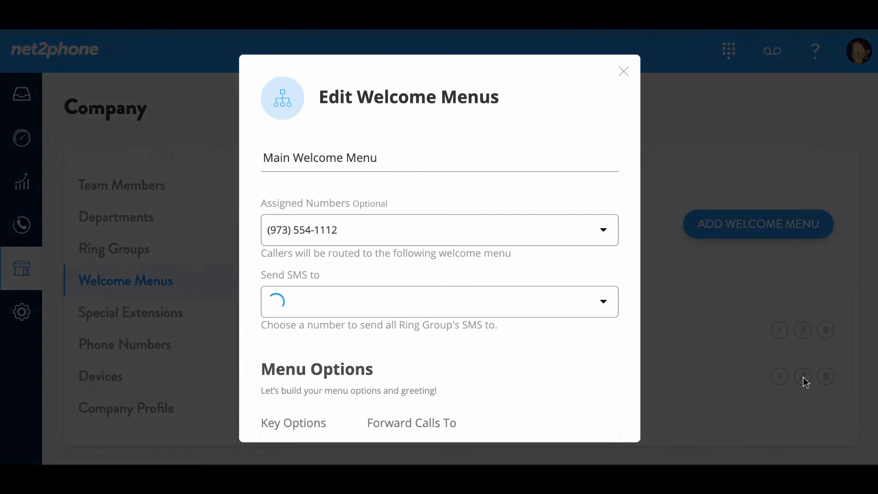
scroll(455, 289, "down", 4)
scroll(454, 289, "down", 10)
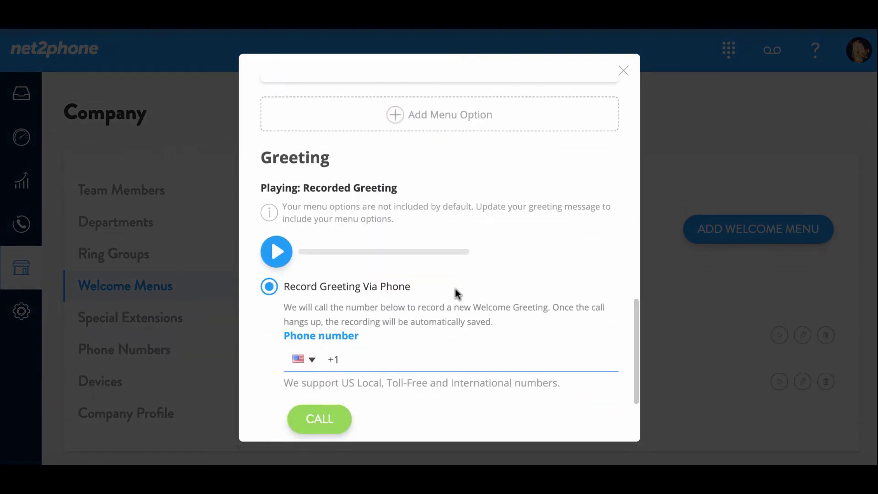
scroll(455, 289, "down", 1)
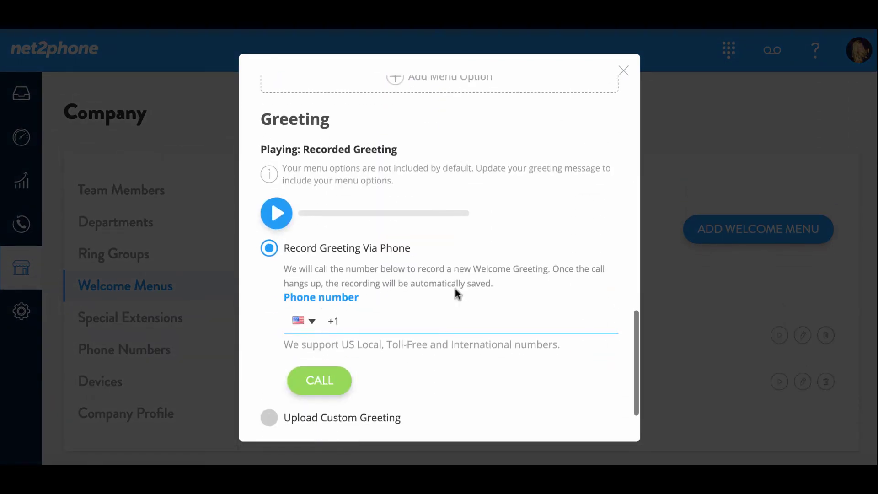
left_click(270, 202)
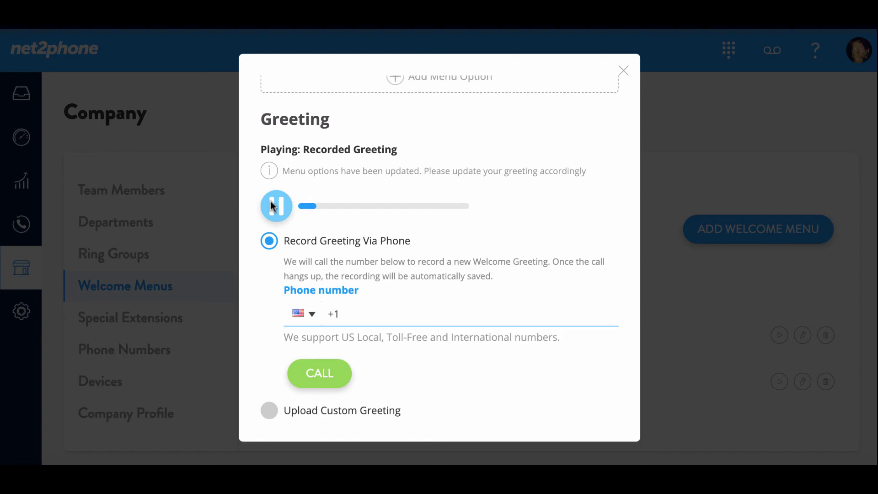